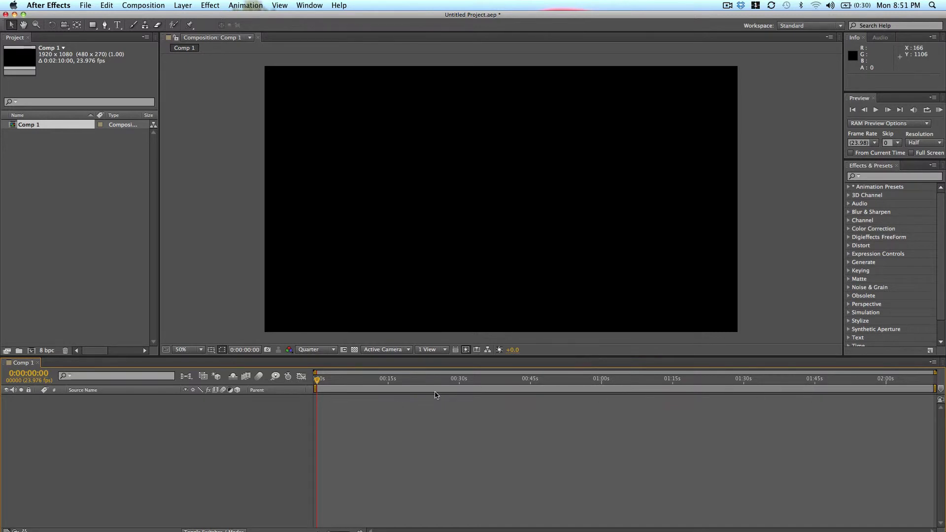
Move the playhead to 0:00:19:13, zoom the timeline in and out, and narrow its visible range.
drag(323, 384, 411, 382)
key(equal)
key(equal)
key(equal)
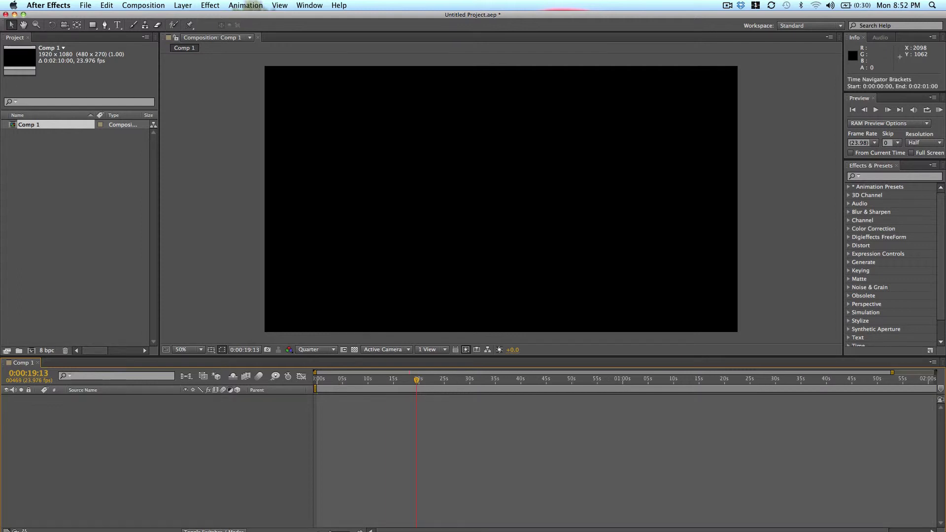
key(minus)
key(minus)
key(minus)
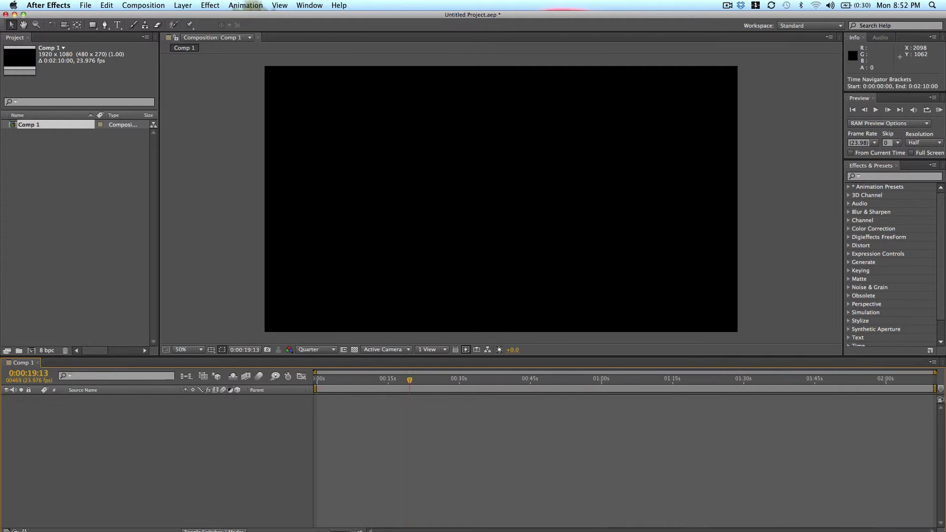
key(equal)
key(equal)
key(minus)
key(minus)
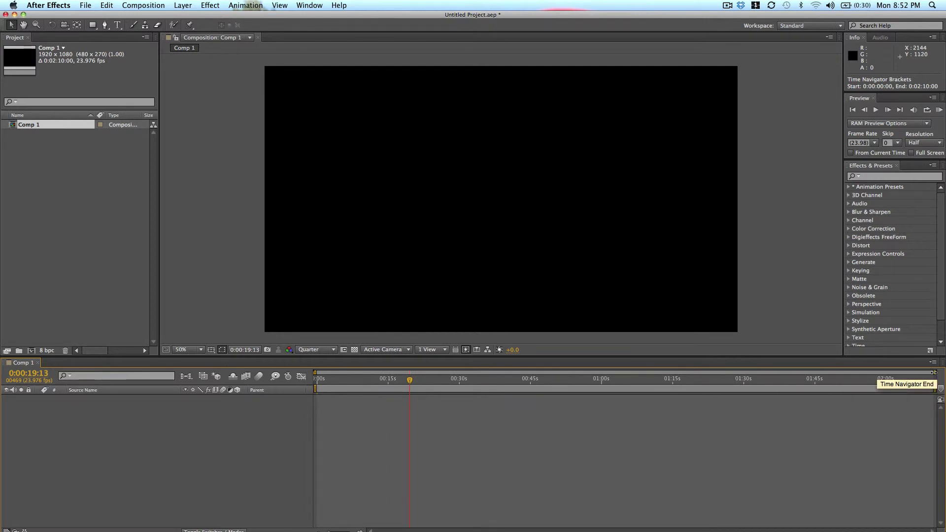
mouse_move(934, 372)
mouse_down()
mouse_move(771, 372)
mouse_move(807, 360)
mouse_move(942, 363)
mouse_up()
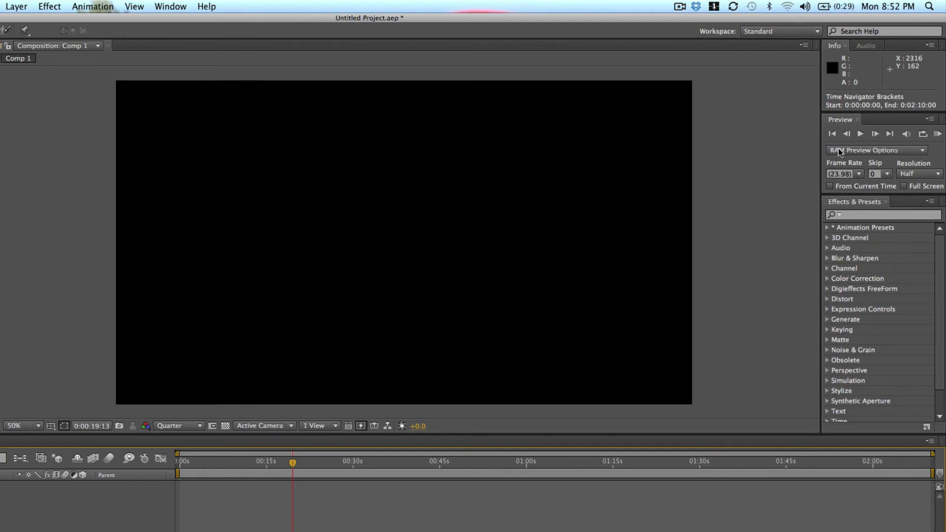
click(855, 214)
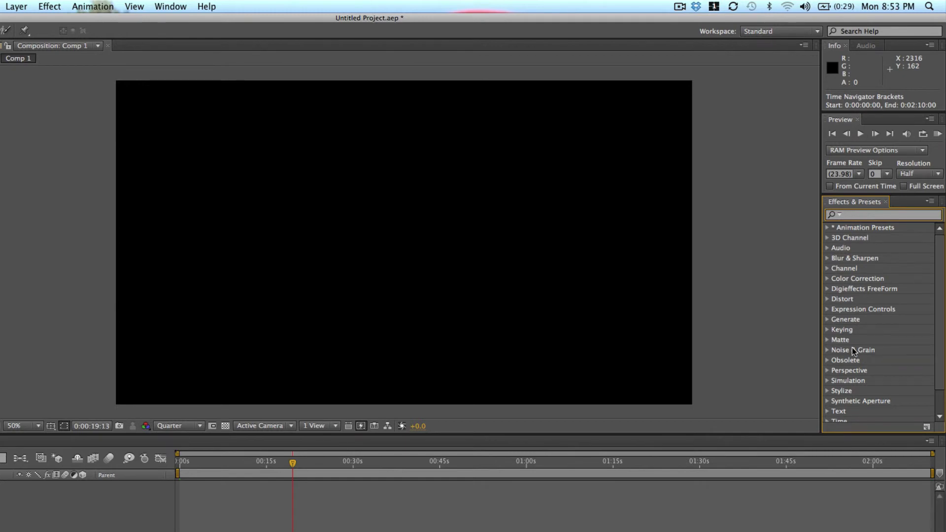
scroll(855, 228, down, 1)
scroll(857, 229, up, 1)
click(864, 46)
click(832, 46)
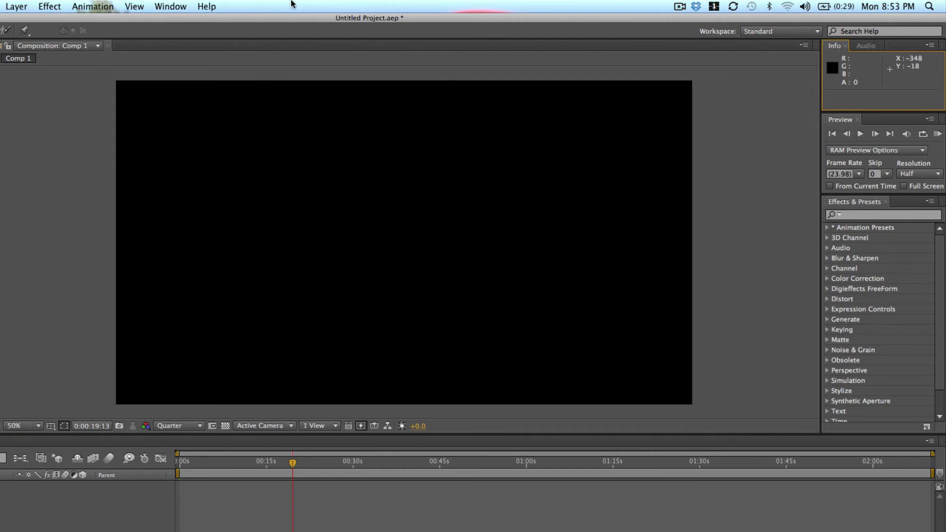
Add the Character panel from the Window menu, then reopen and dismiss the menu.
click(171, 6)
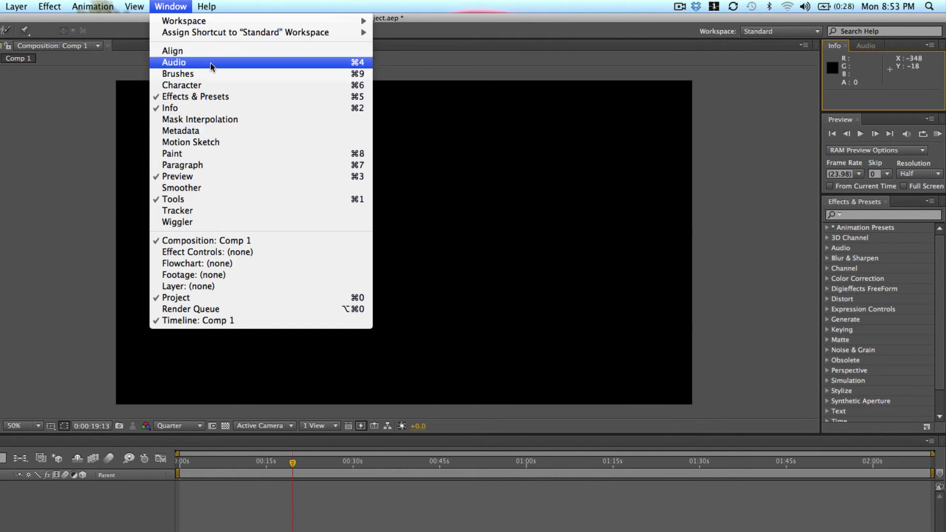
click(205, 86)
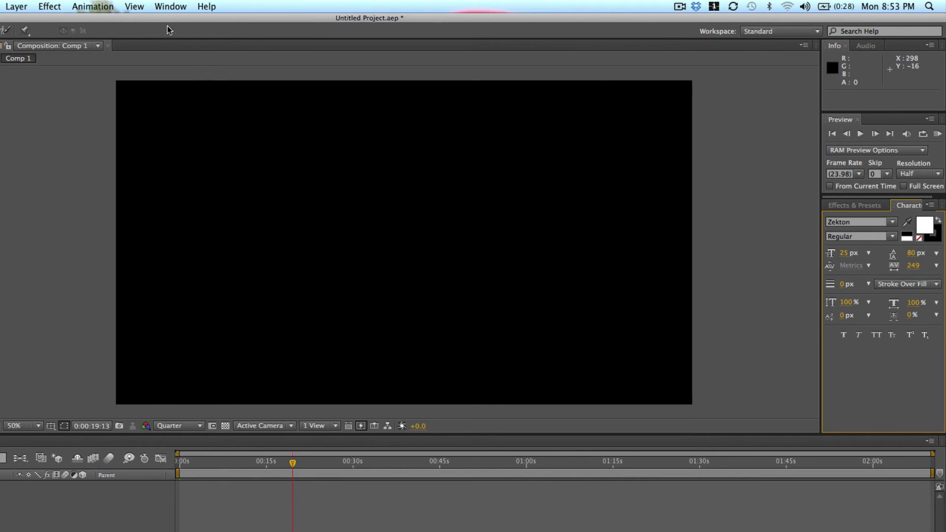
click(172, 5)
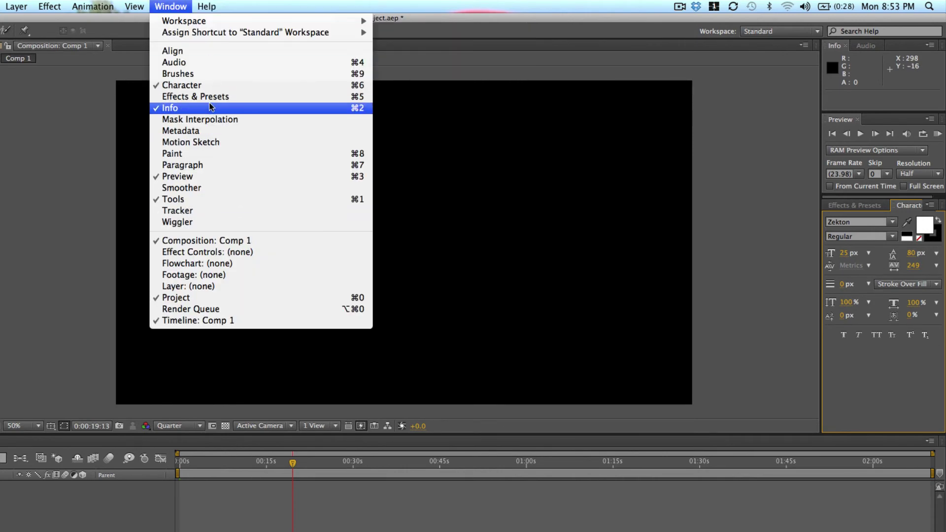
click(894, 212)
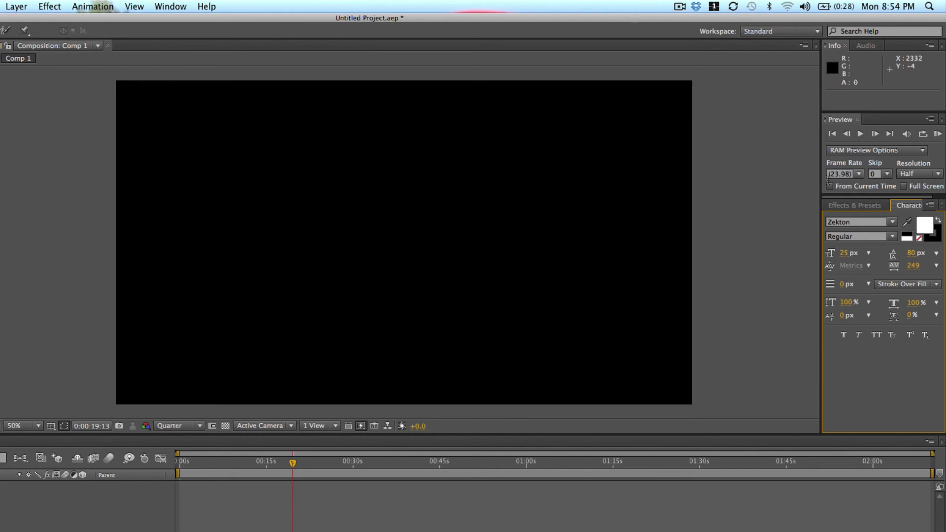
Widen the right column and dock the Character panel below Effects & Presets.
drag(821, 182, 742, 182)
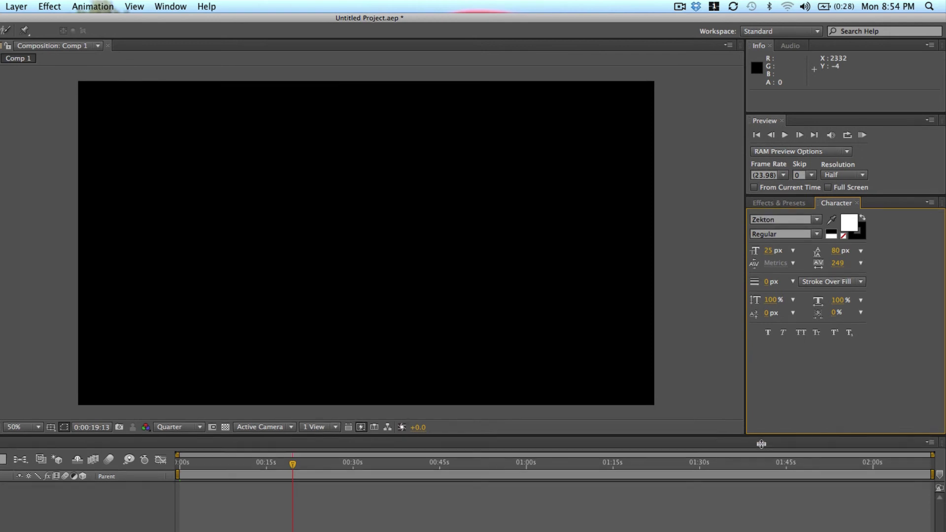
mouse_move(760, 435)
mouse_down()
mouse_move(761, 470)
mouse_move(761, 458)
mouse_up()
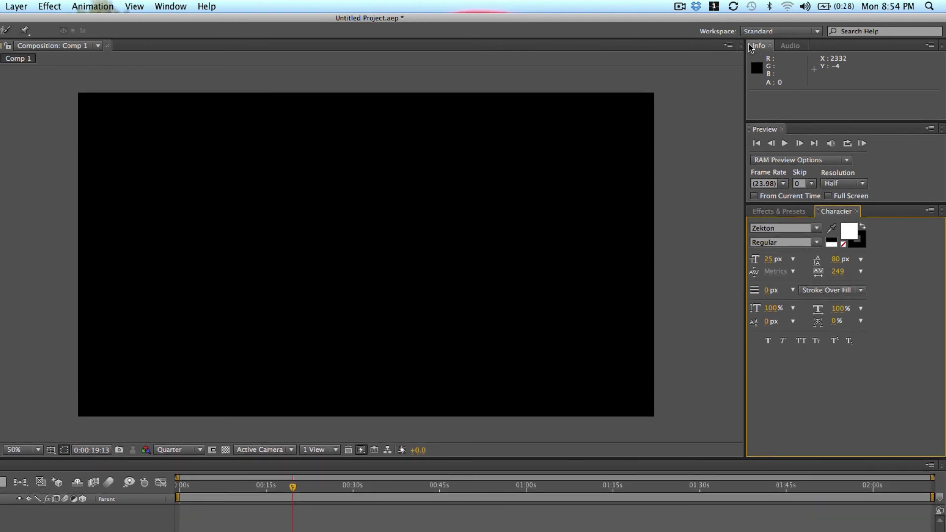
drag(818, 215, 665, 420)
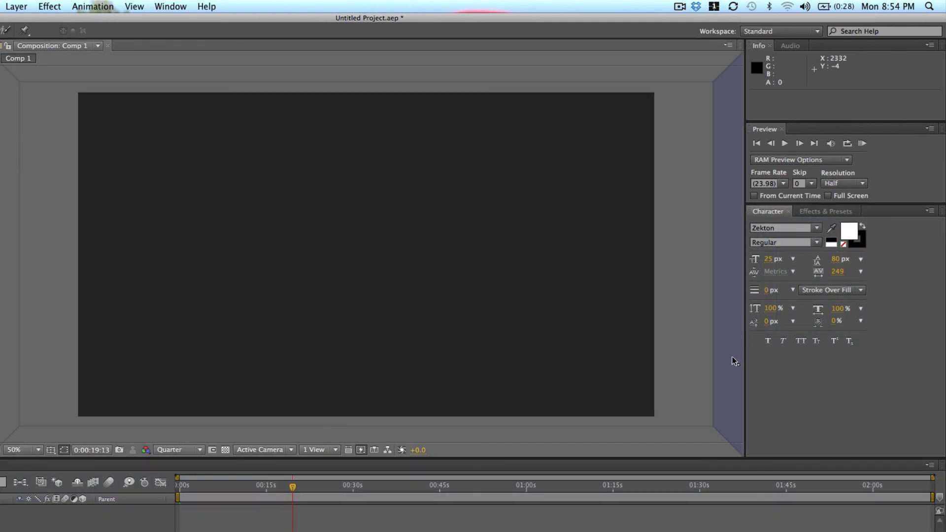
drag(665, 417, 838, 397)
mouse_move(801, 423)
mouse_down()
mouse_move(783, 439)
mouse_move(775, 474)
mouse_move(784, 441)
mouse_move(788, 452)
mouse_up()
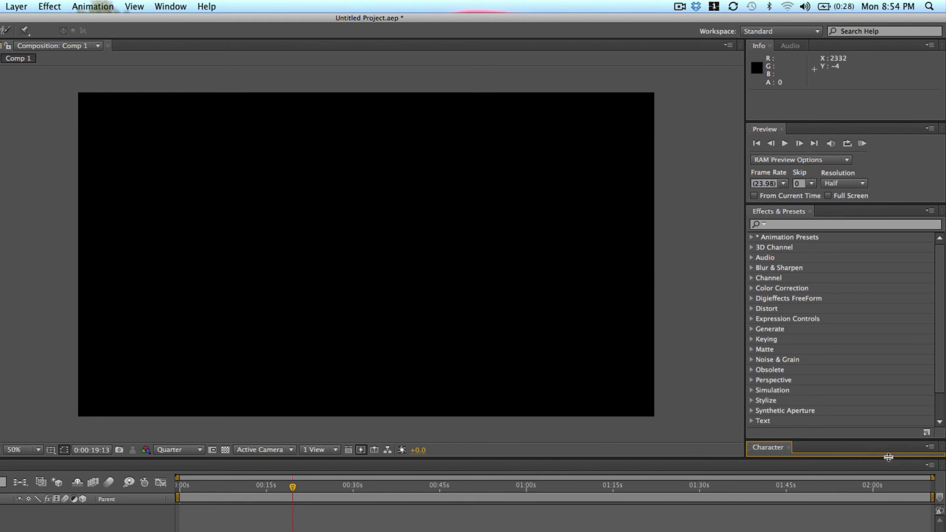
Make the Character panel tall enough to show all its settings, restoring timeline room.
drag(886, 516, 886, 525)
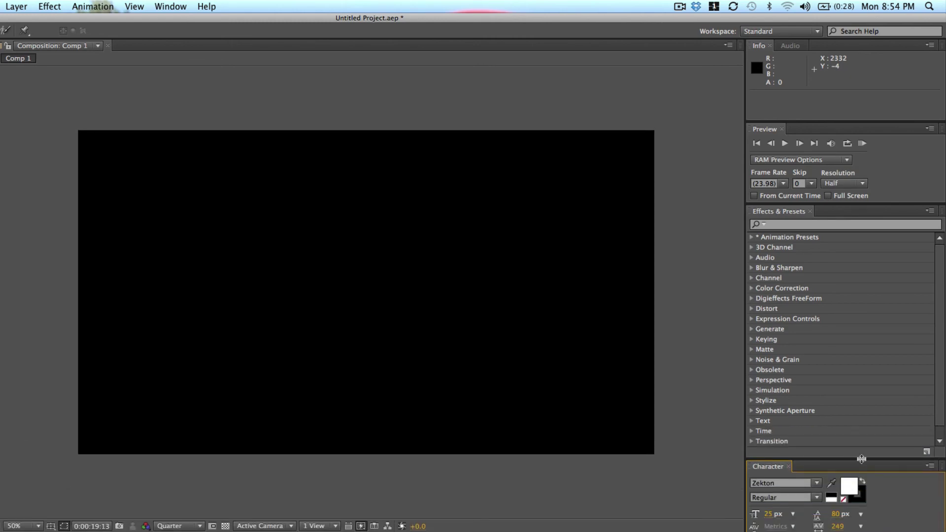
drag(860, 458, 856, 347)
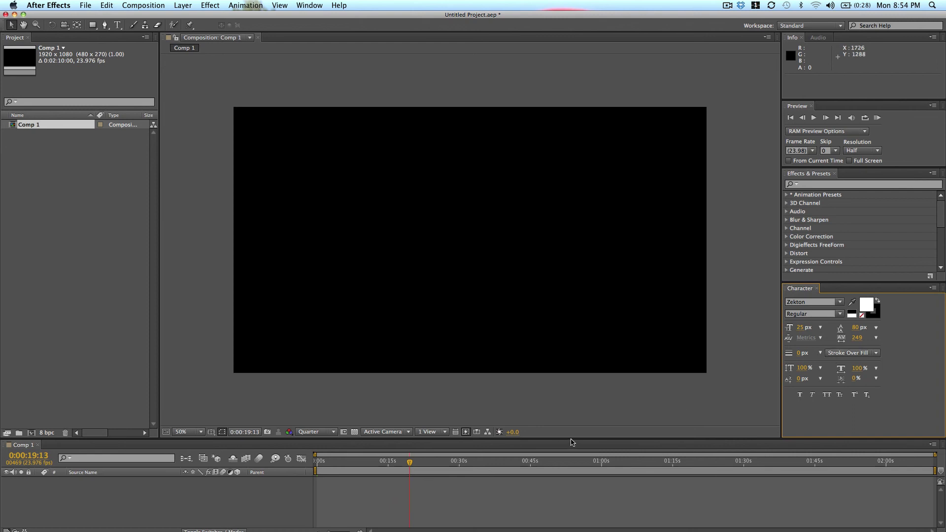
drag(572, 438, 571, 419)
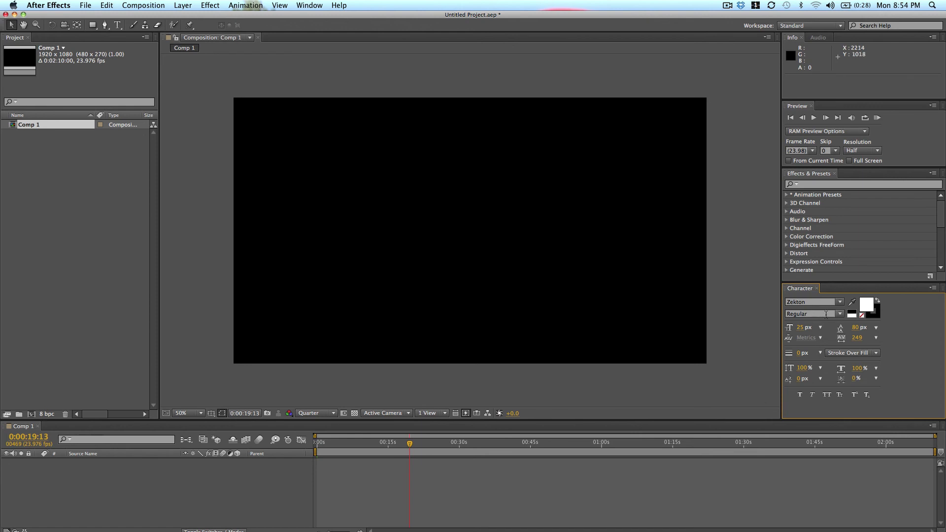
Add the Paragraph panel, group it with Character, and bring Character to the front.
click(279, 5)
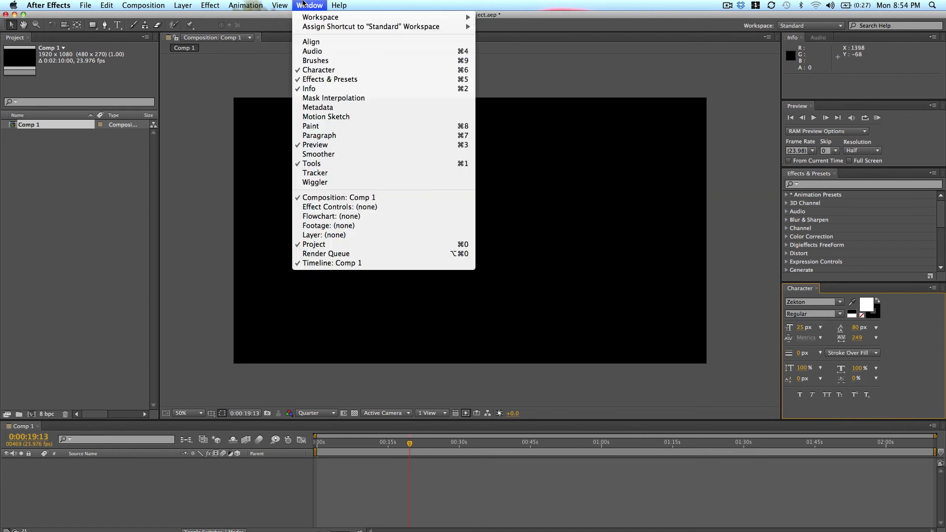
click(340, 136)
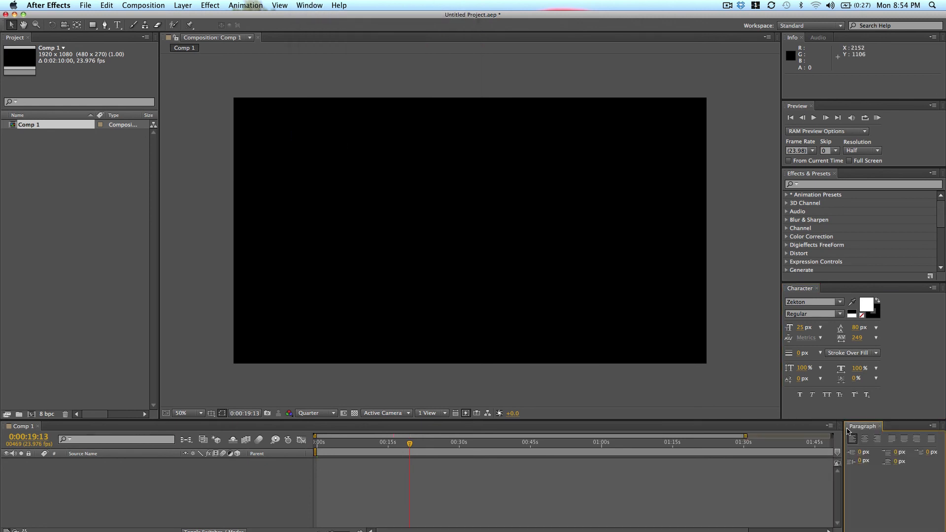
drag(847, 432, 838, 290)
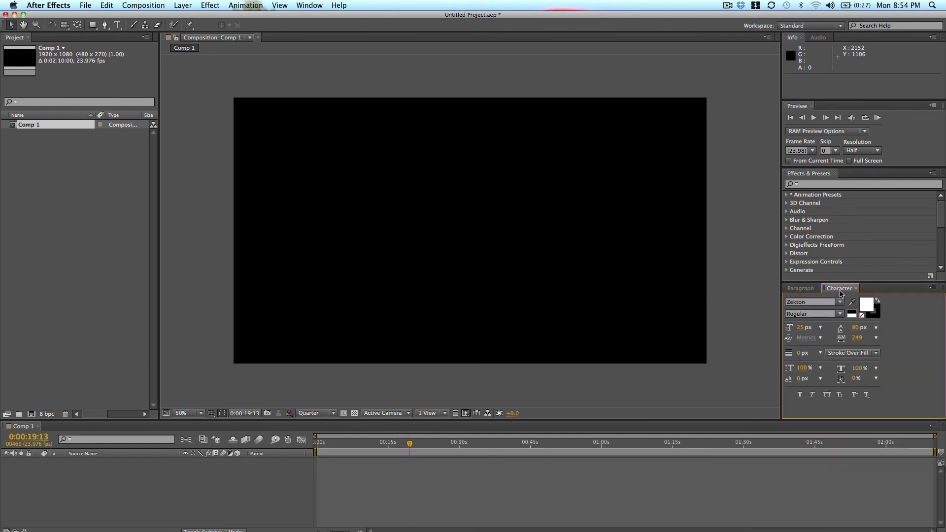
click(799, 289)
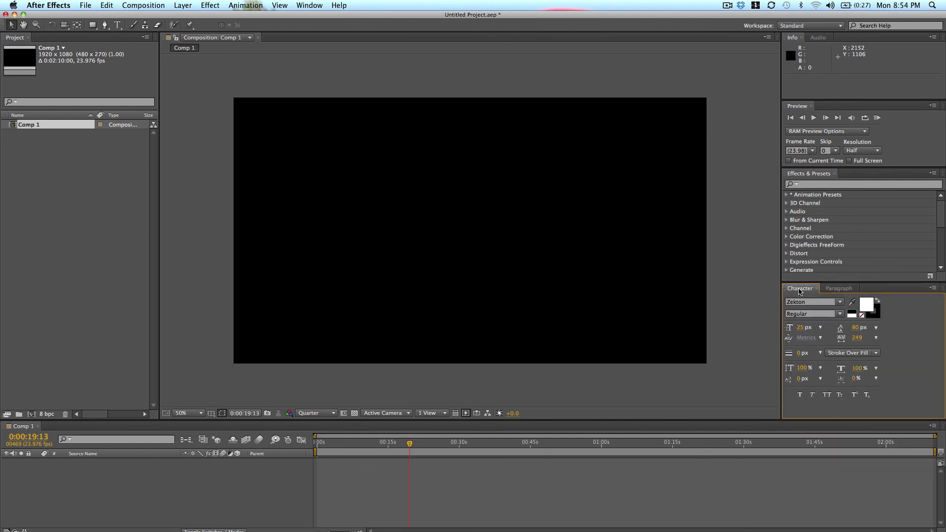